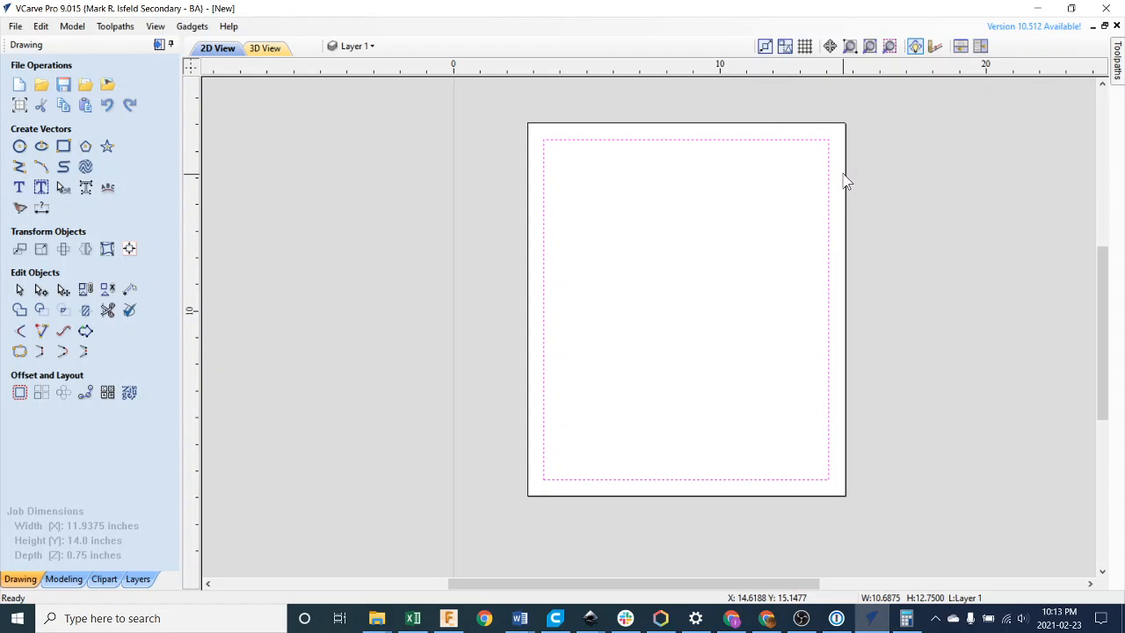
- Delete the existing inner rectangle from the material area
click(886, 192)
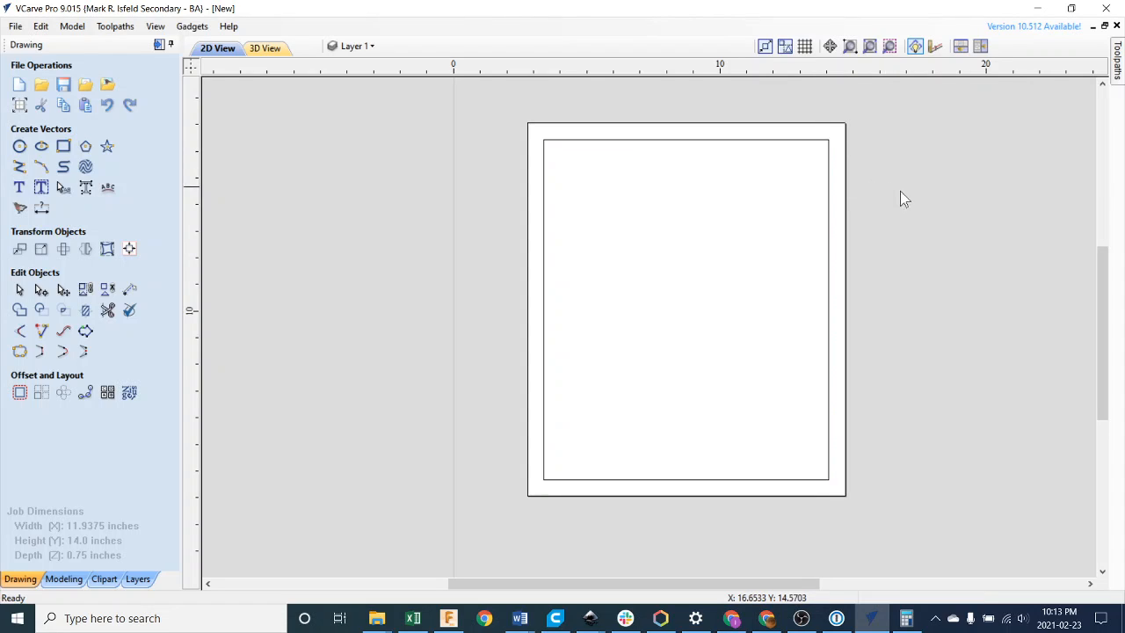
click(831, 191)
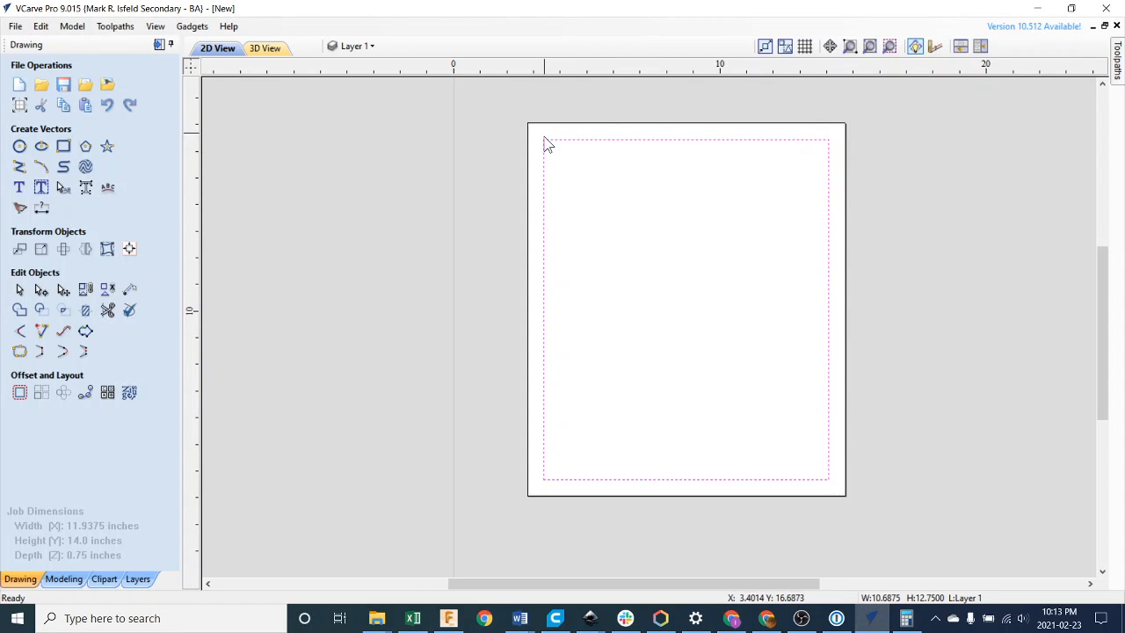
click(983, 309)
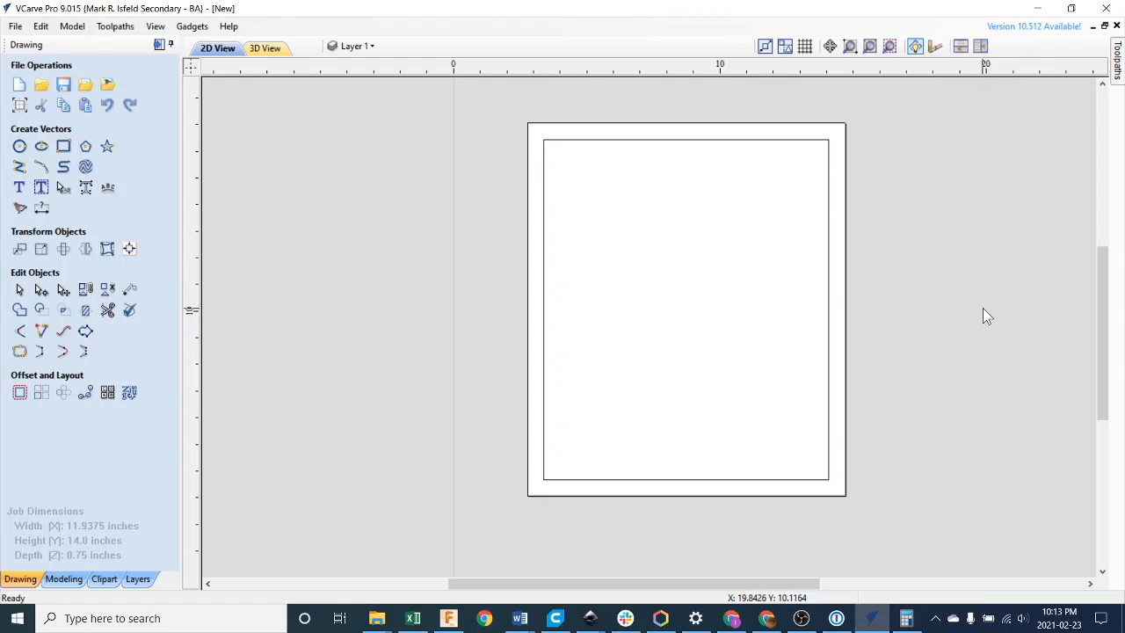
click(829, 344)
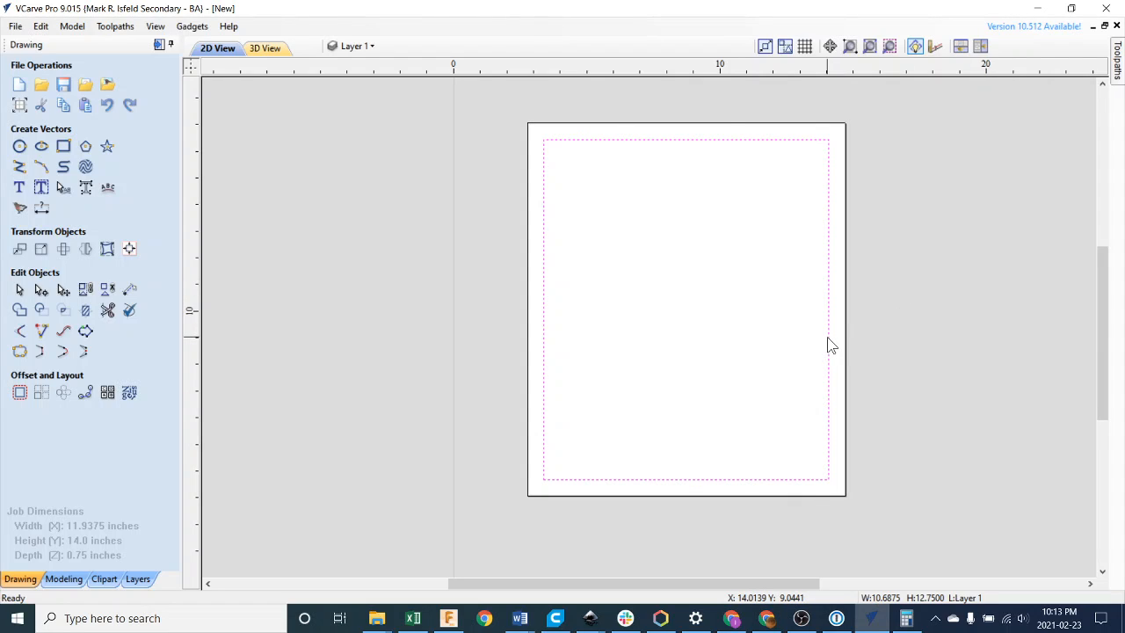
key(Delete)
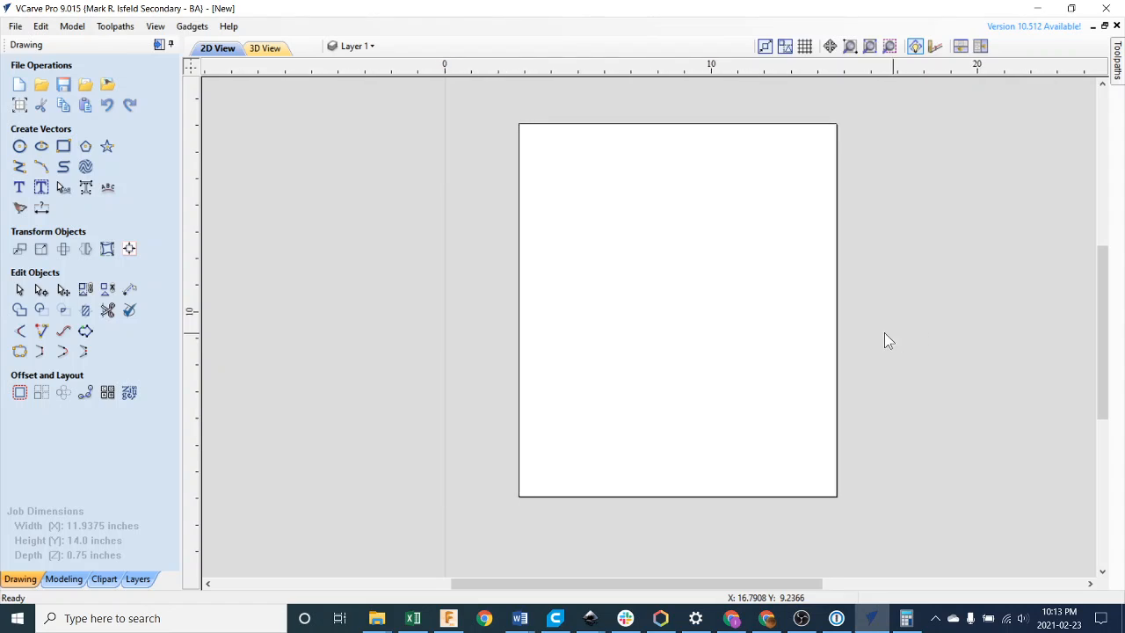
- Draw a square-cornered rectangle about 9.75 by 11.75 inches inside the material boundary
middle_drag(884, 332, 855, 335)
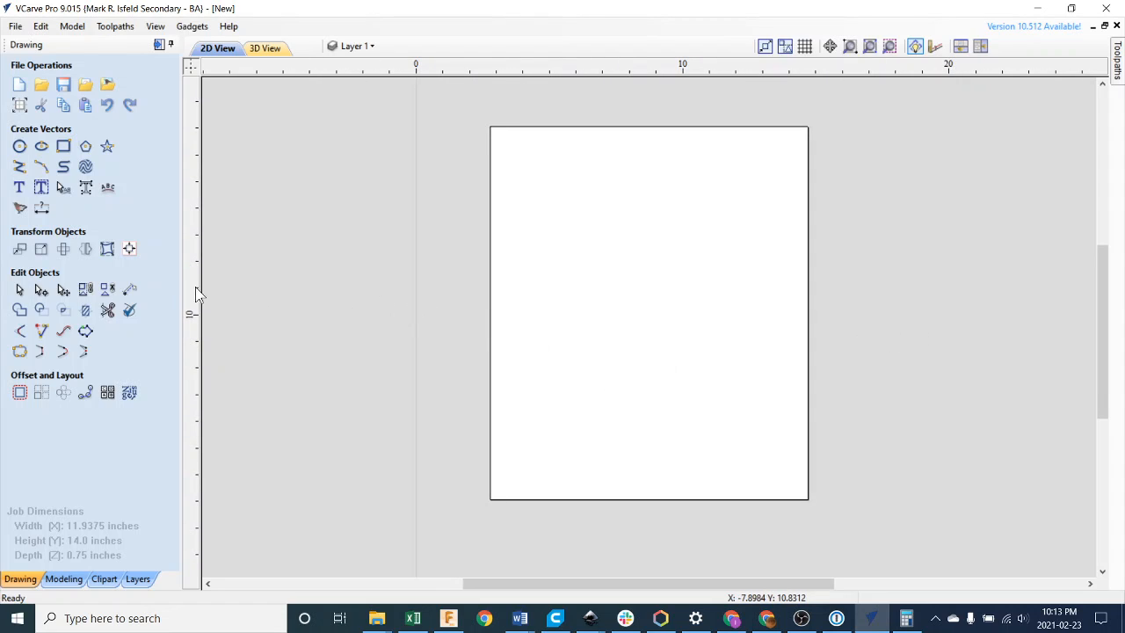
click(63, 148)
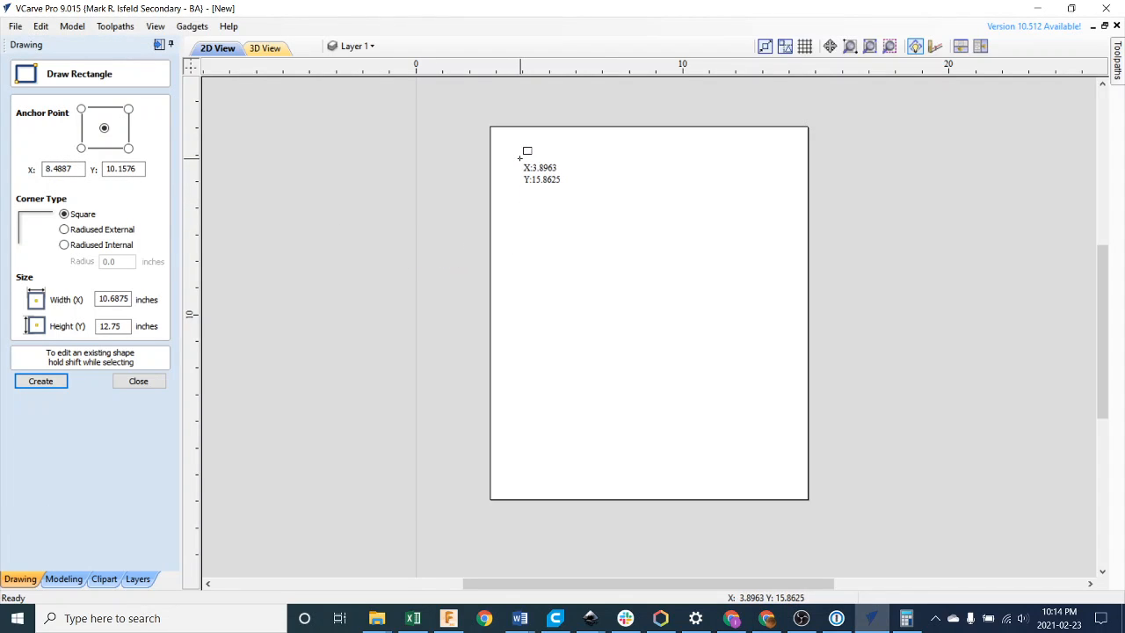
drag(521, 159, 778, 471)
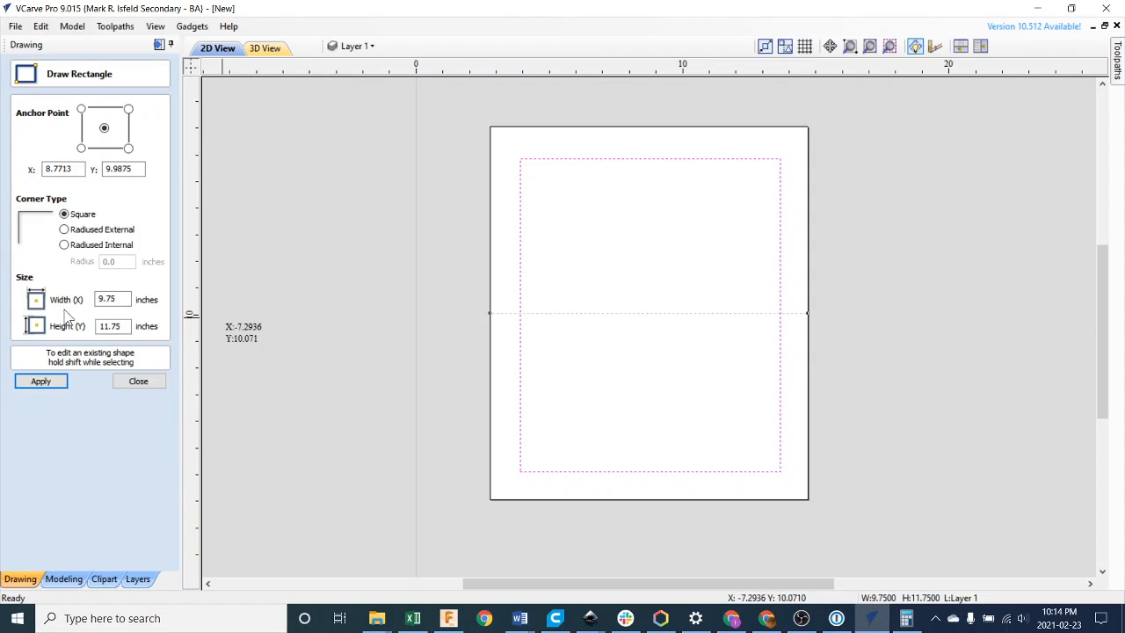
- Set the new rectangle's height to 12.75 inches
click(122, 299)
double_click(122, 299)
drag(128, 326, 99, 326)
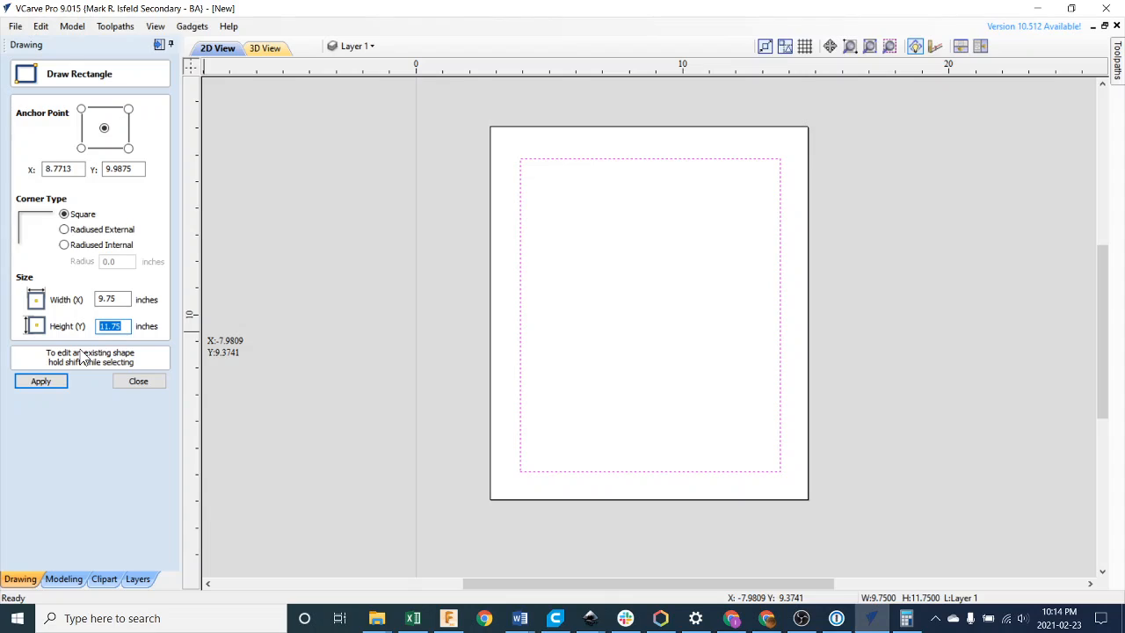
text(12)
- Switch to Calculator to subtract 1.25 from the 11.9375-inch material width, and return to VCarve Pro
click(121, 299)
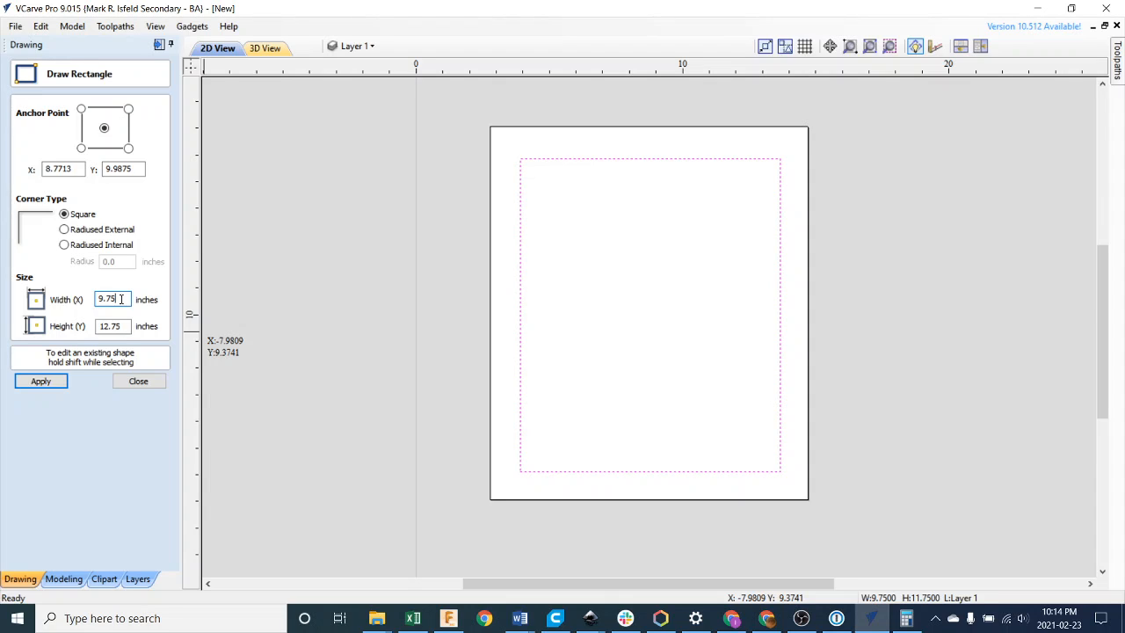
key(alt+Tab)
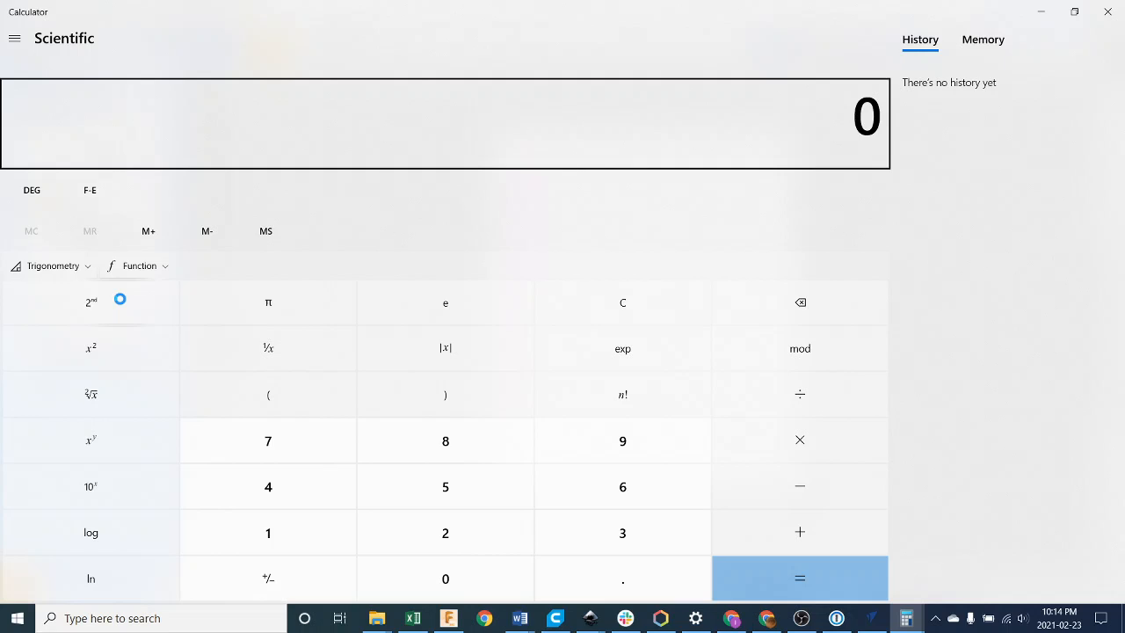
text(11)
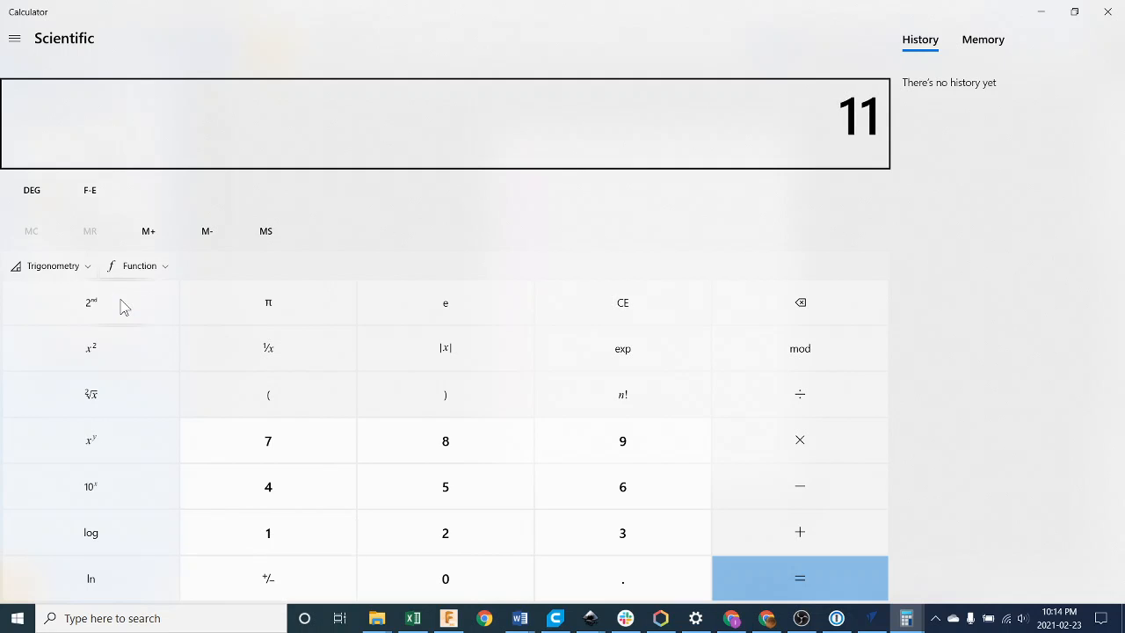
text(.9375)
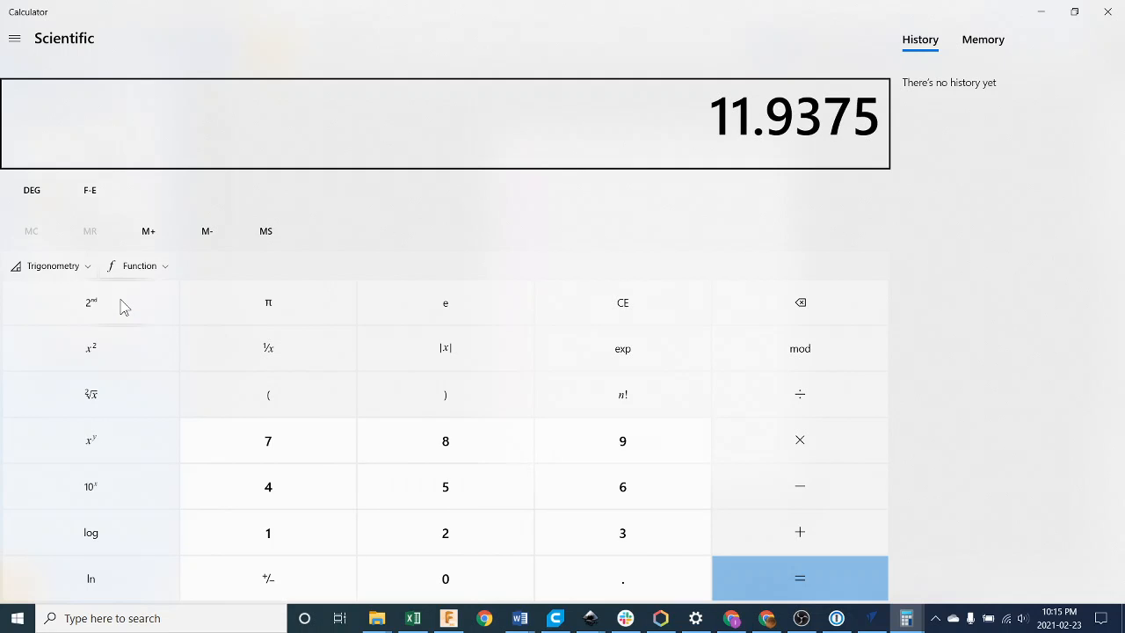
text( - 1.25)
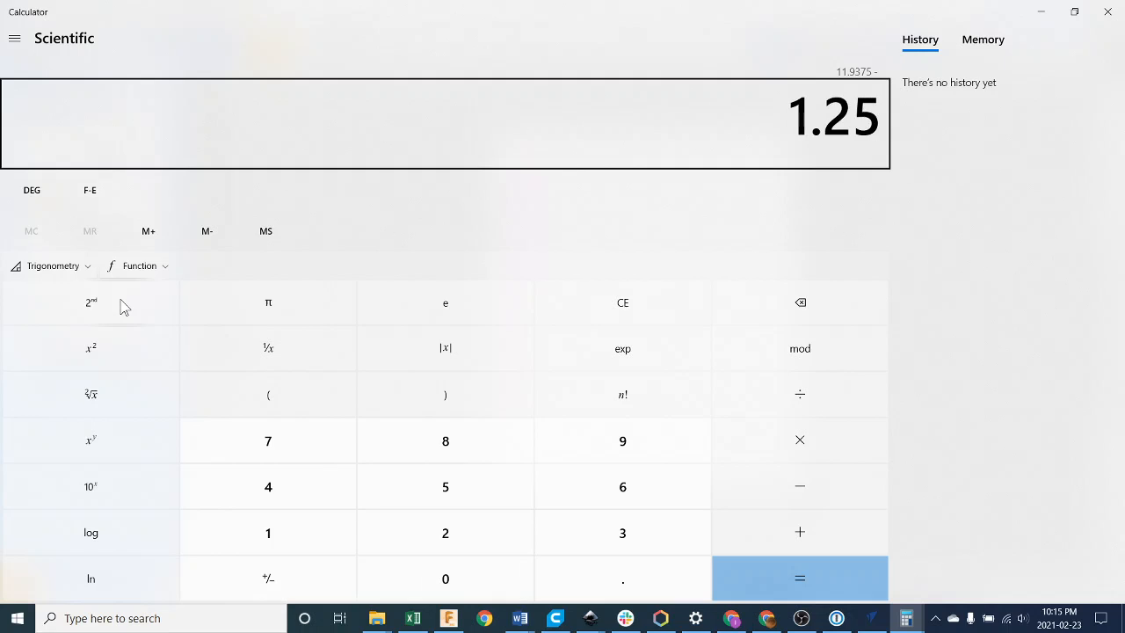
key(Return)
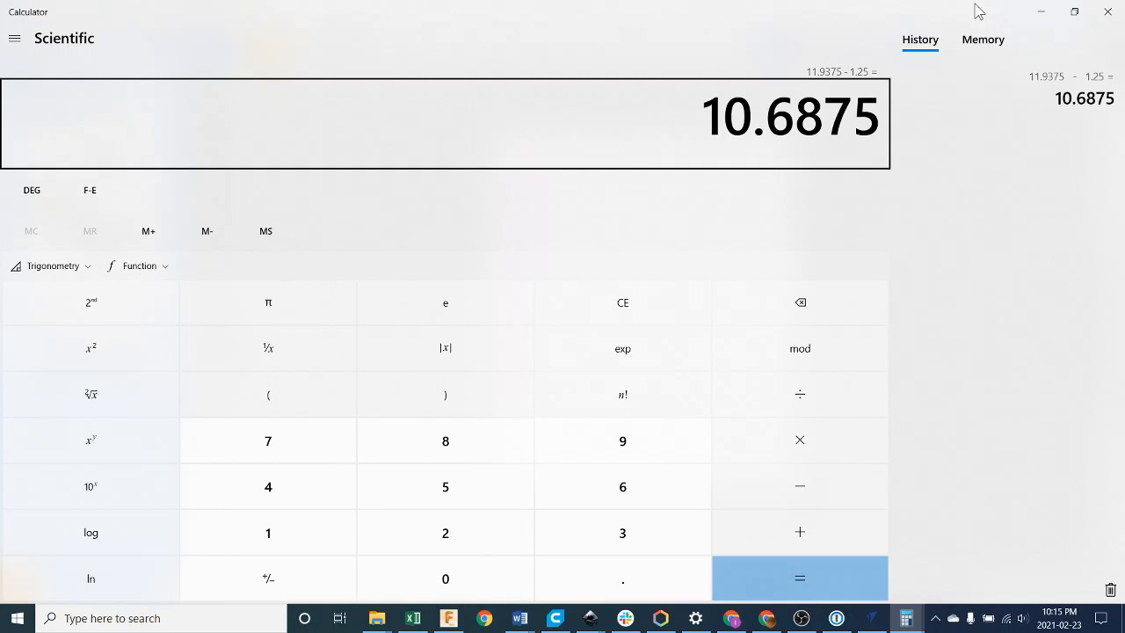
click(1039, 12)
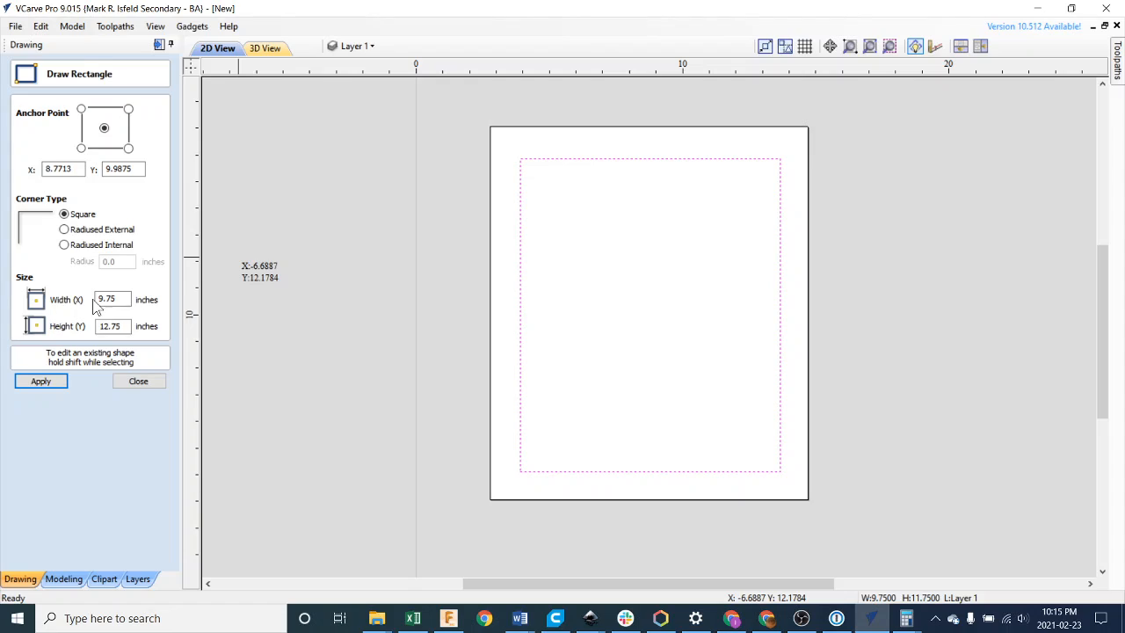
- Set the rectangle's width to 10.6875 inches, apply the new size and finish the rectangle
drag(116, 299, 83, 299)
text(1)
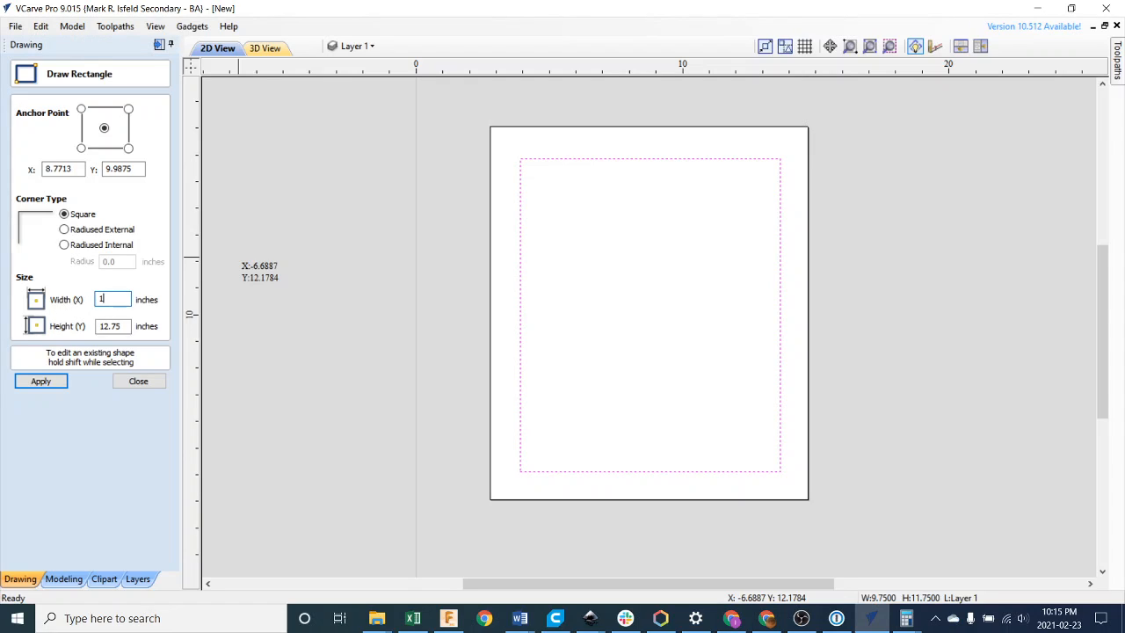
text(0.6875)
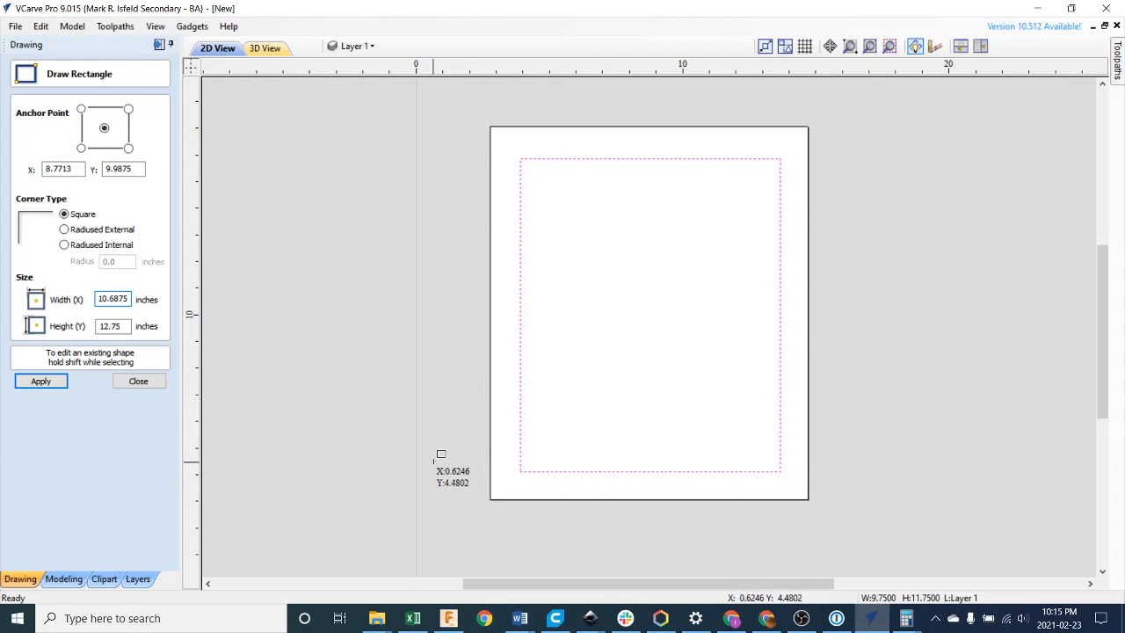
click(58, 386)
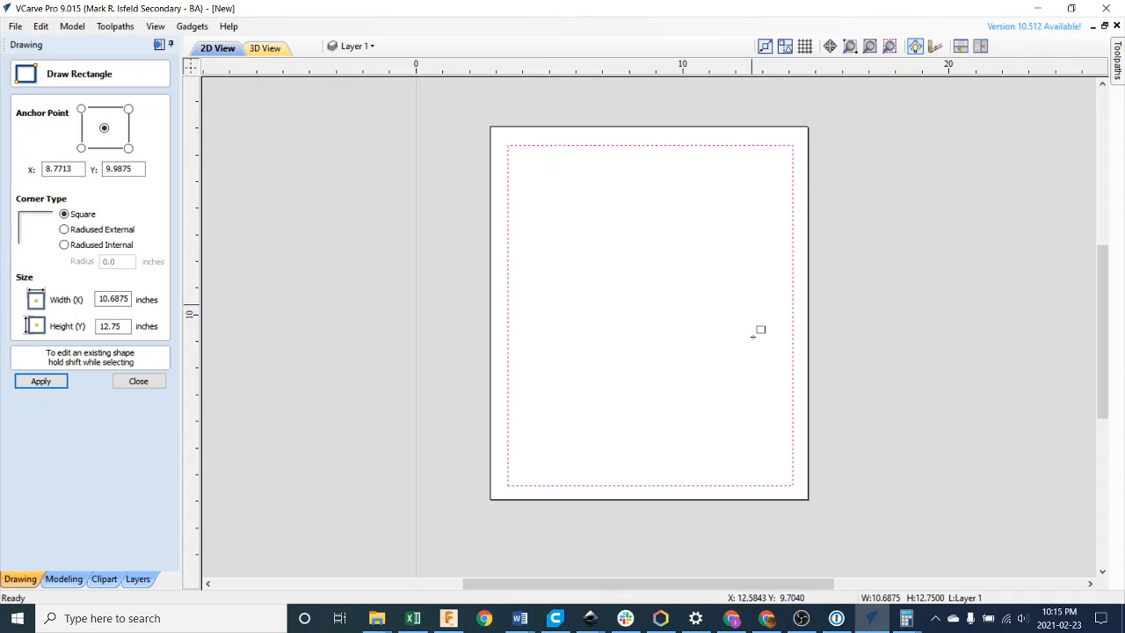
click(137, 383)
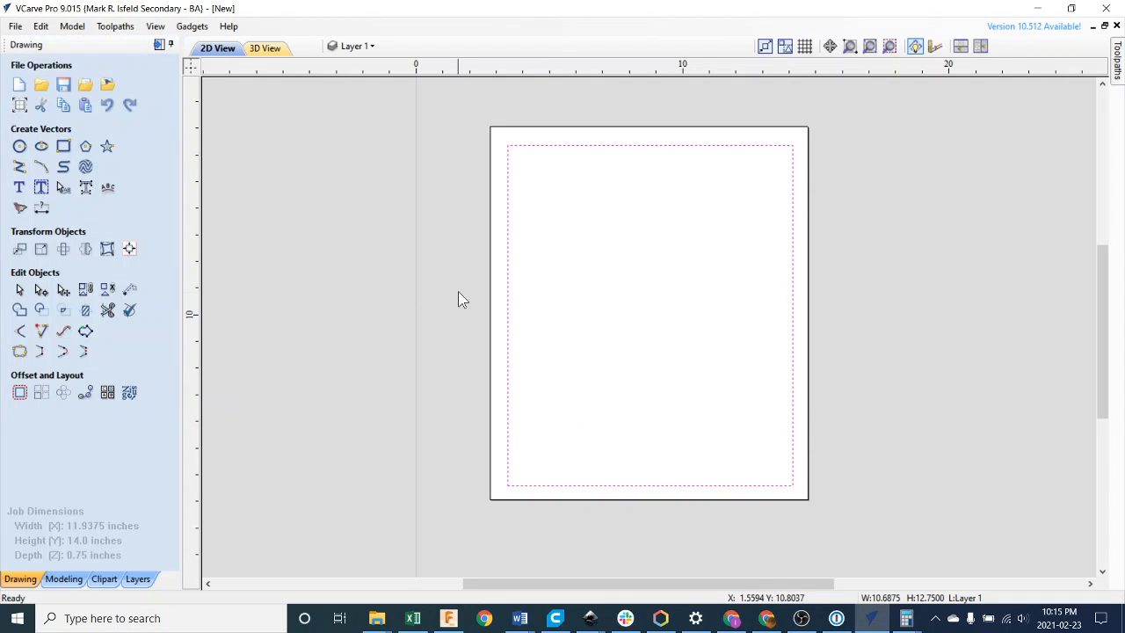
click(442, 174)
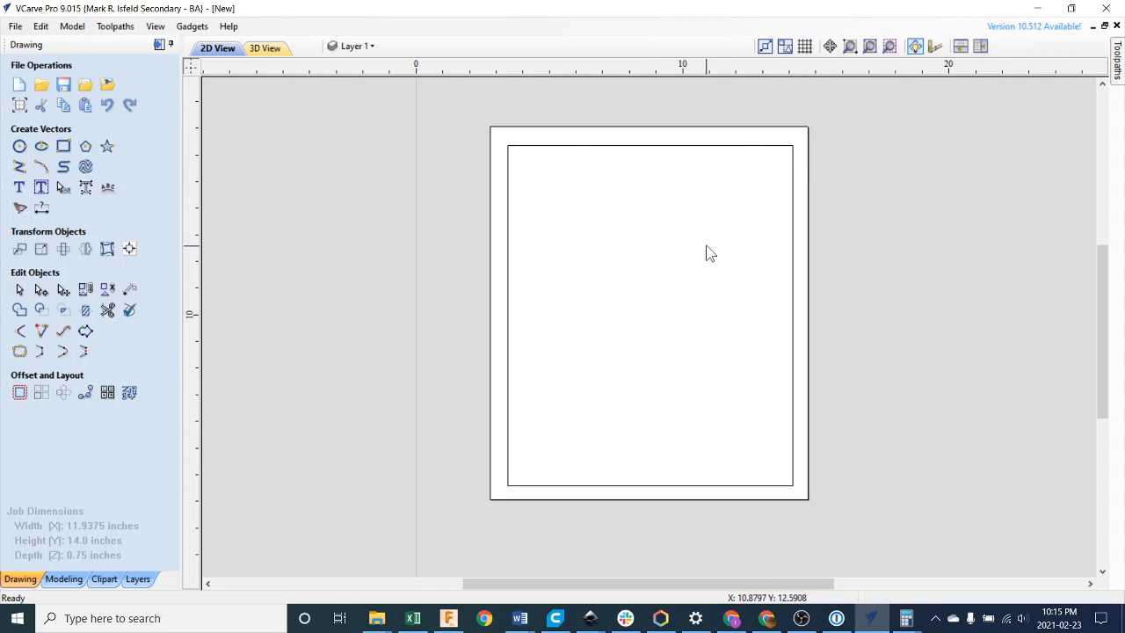
click(793, 195)
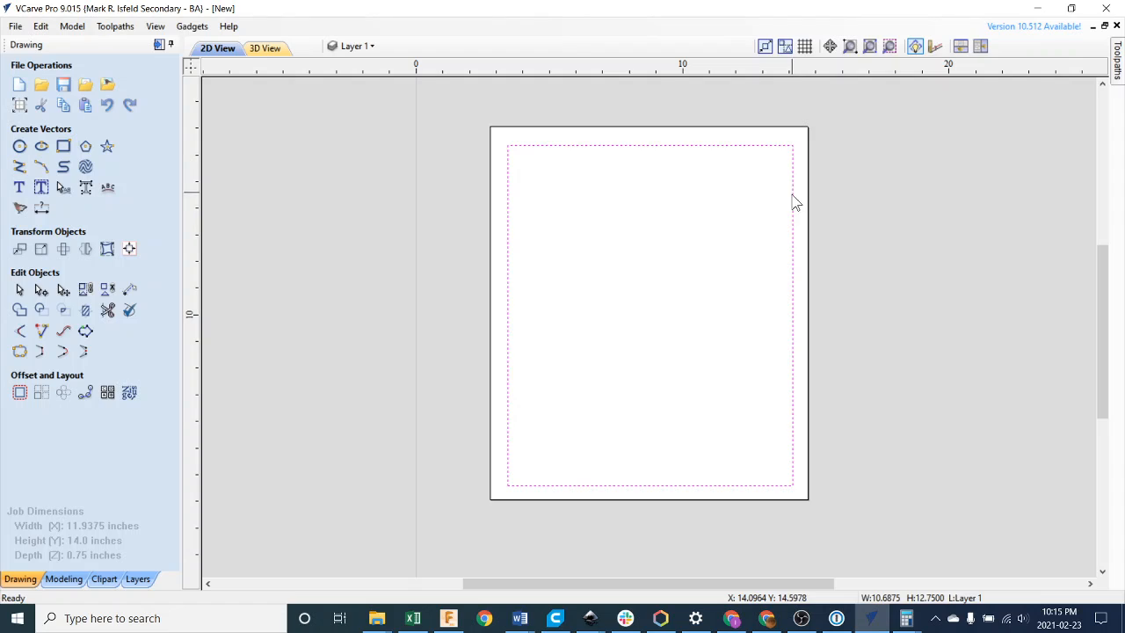
click(891, 361)
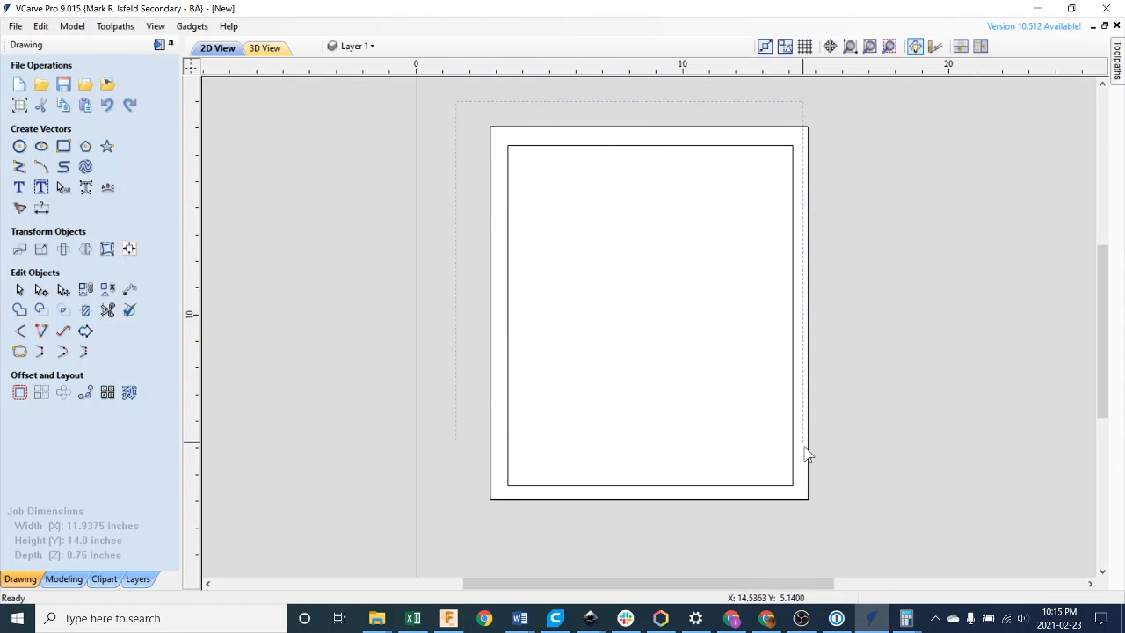
- Centre the rectangle on the material both horizontally and vertically with the alignment tools
key(ctrl+a)
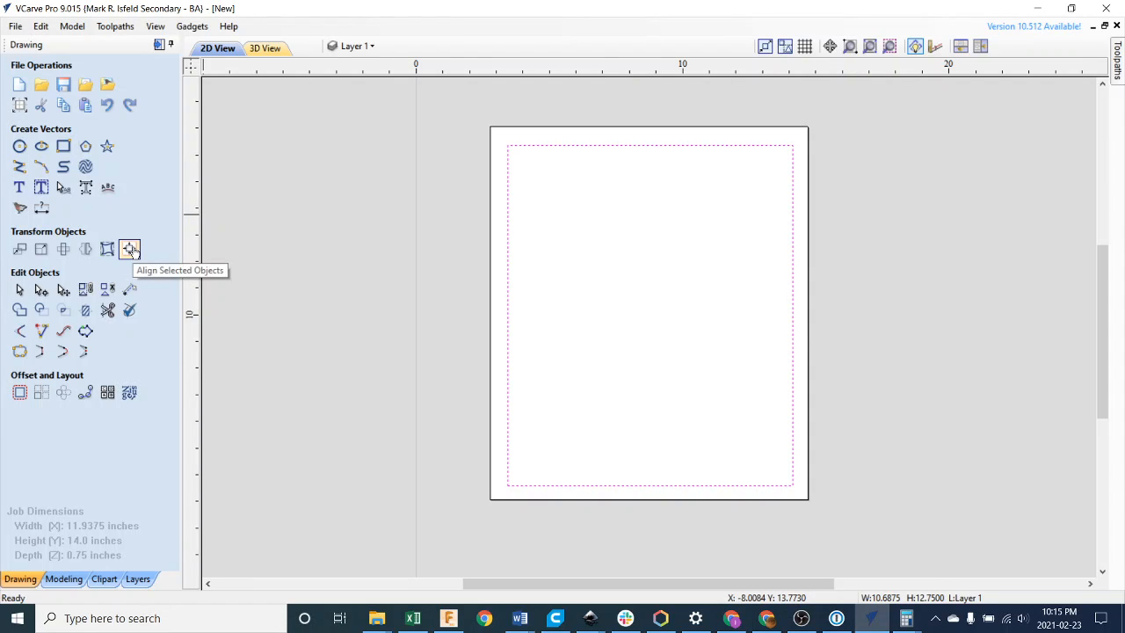
click(129, 249)
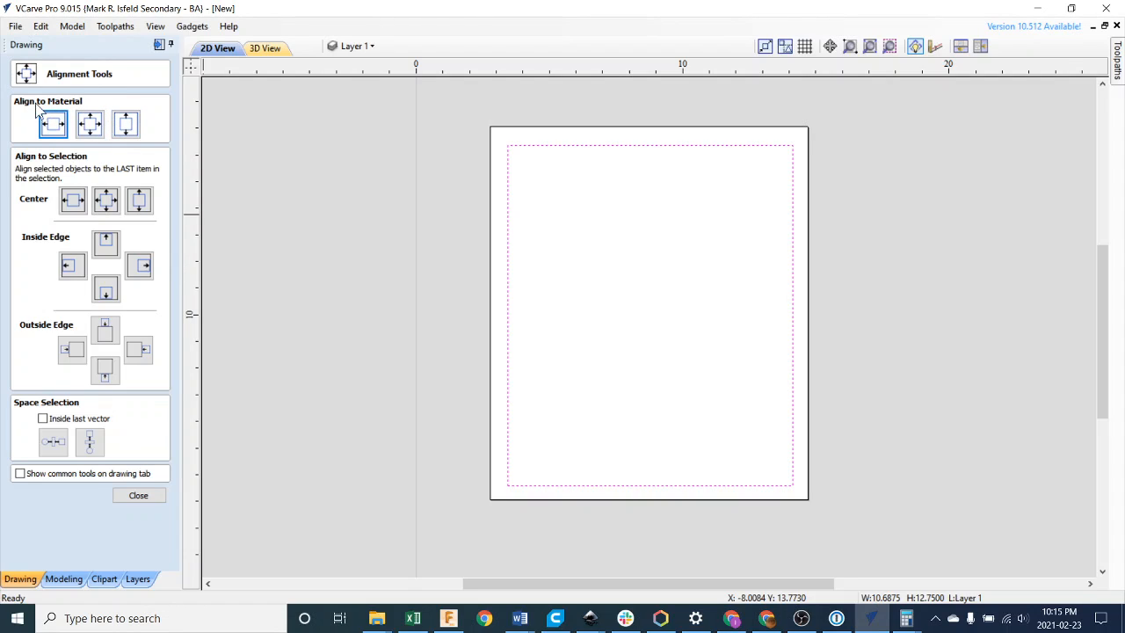
click(66, 128)
click(90, 125)
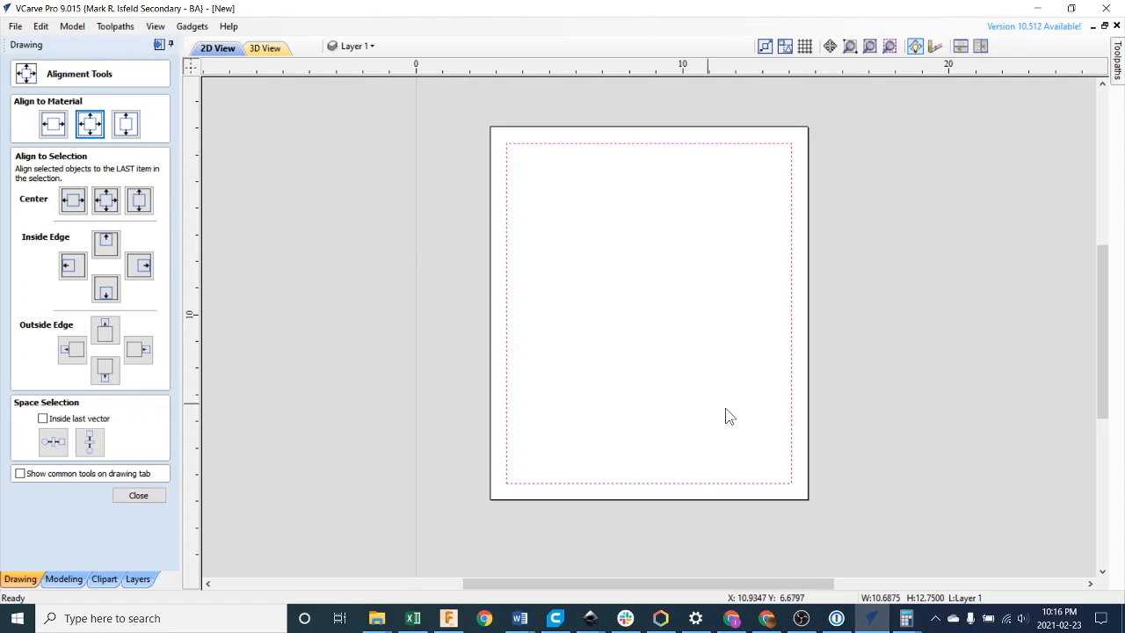
click(933, 400)
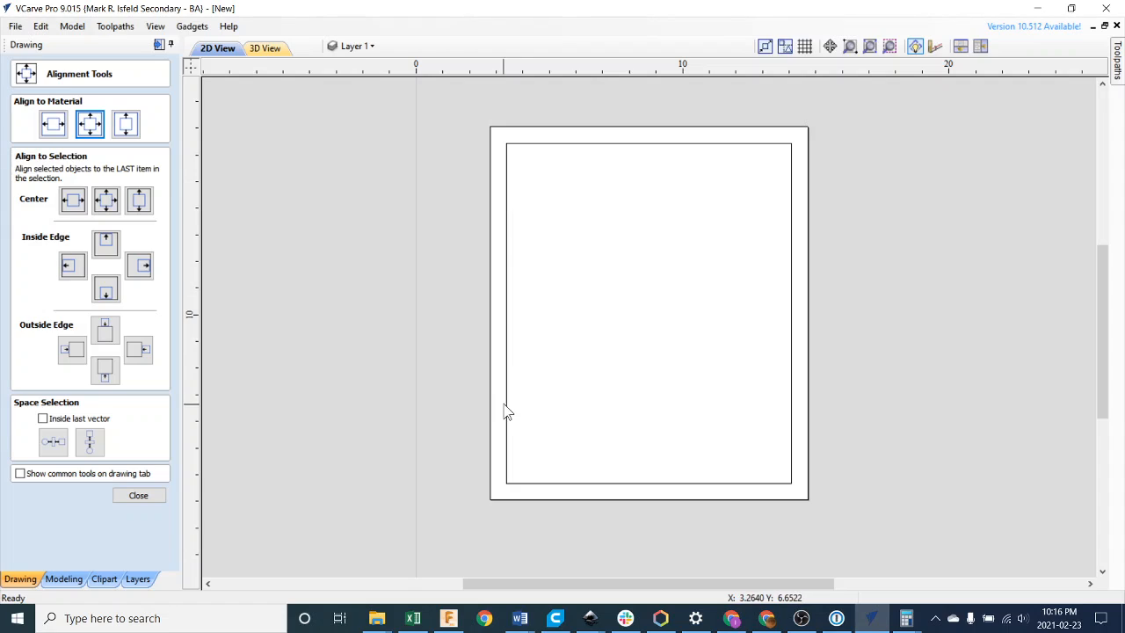
click(138, 495)
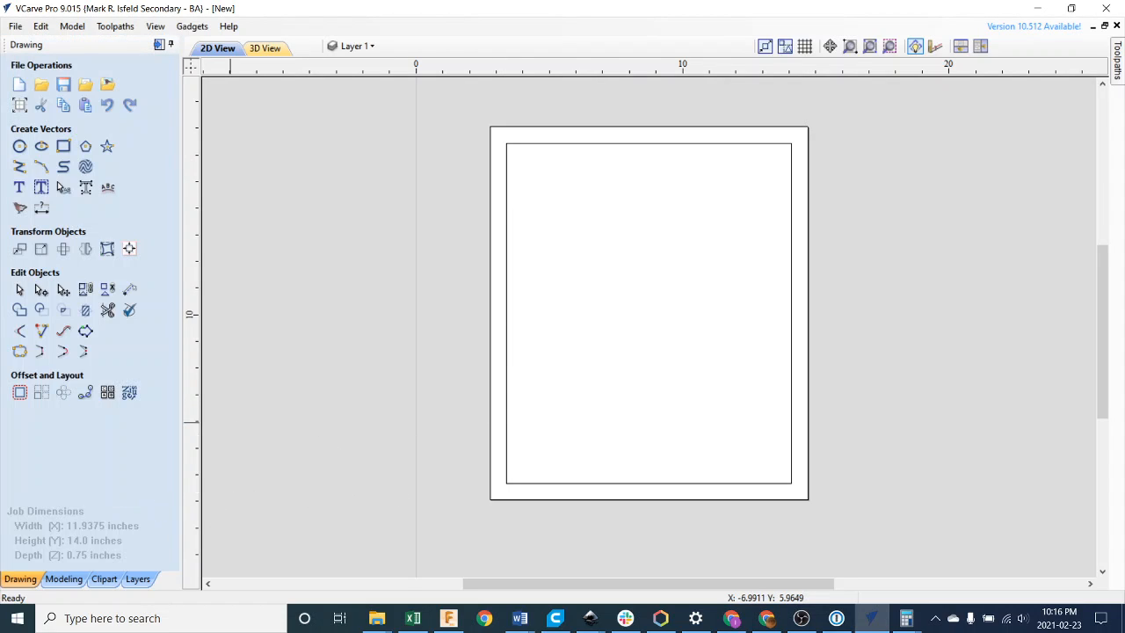